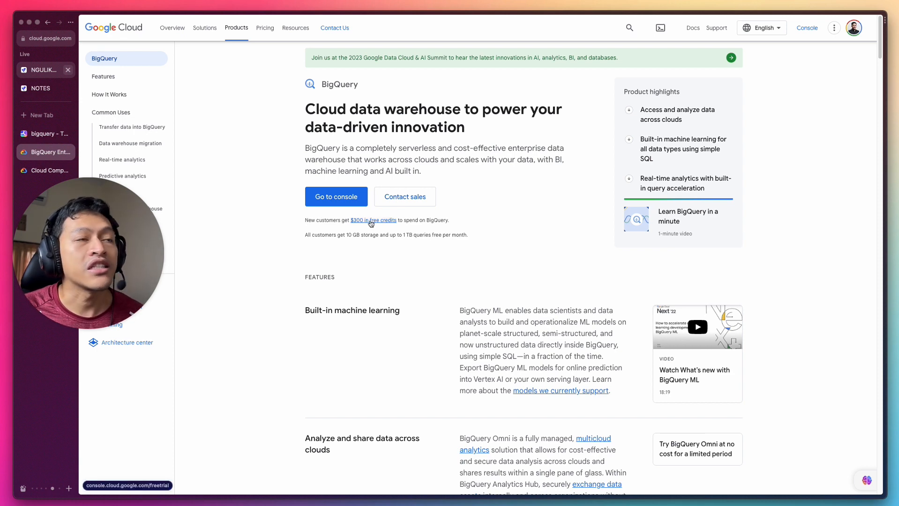
# - Review the BigQuery product page, covering the free-tier offer, features, how it works and common uses
pyautogui.moveTo(328, 235); pyautogui.dragTo(416, 237)
pyautogui.click(505, 275)
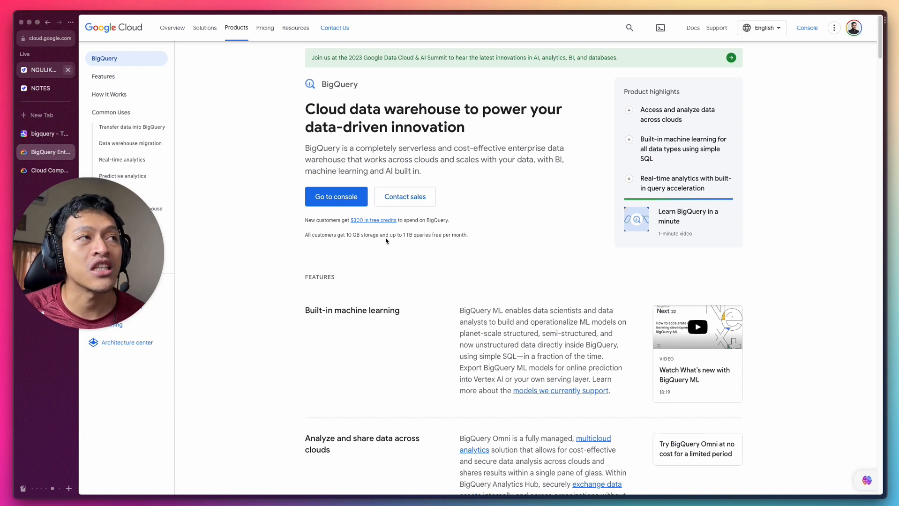
pyautogui.scroll(-5, 401, 241)
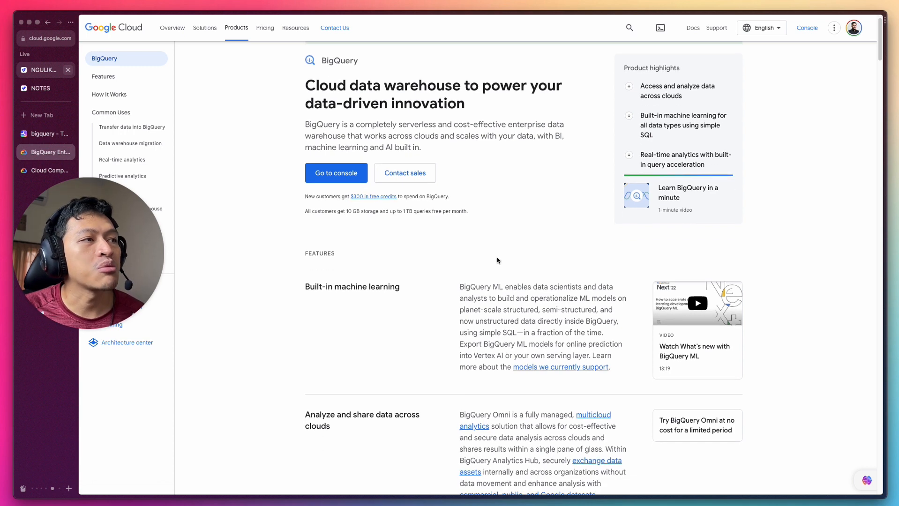
pyautogui.scroll(-1, 426, 149)
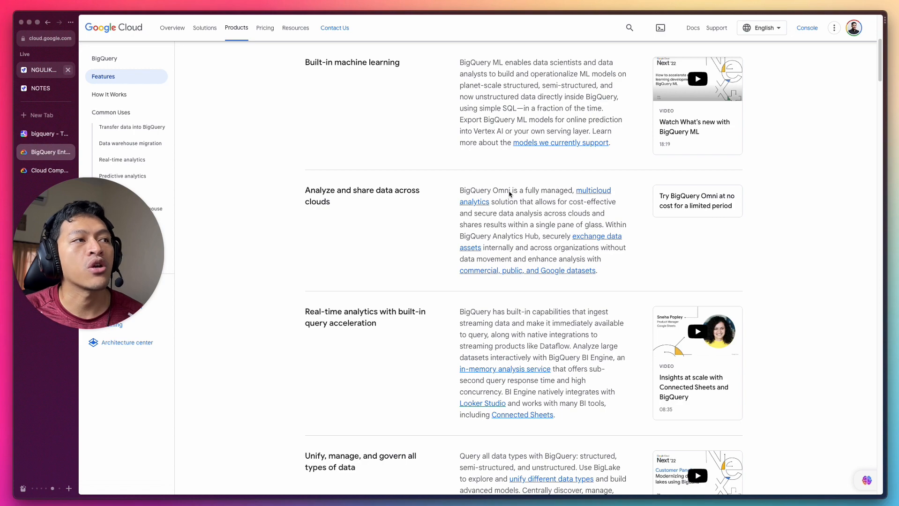
pyautogui.scroll(-6, 509, 194)
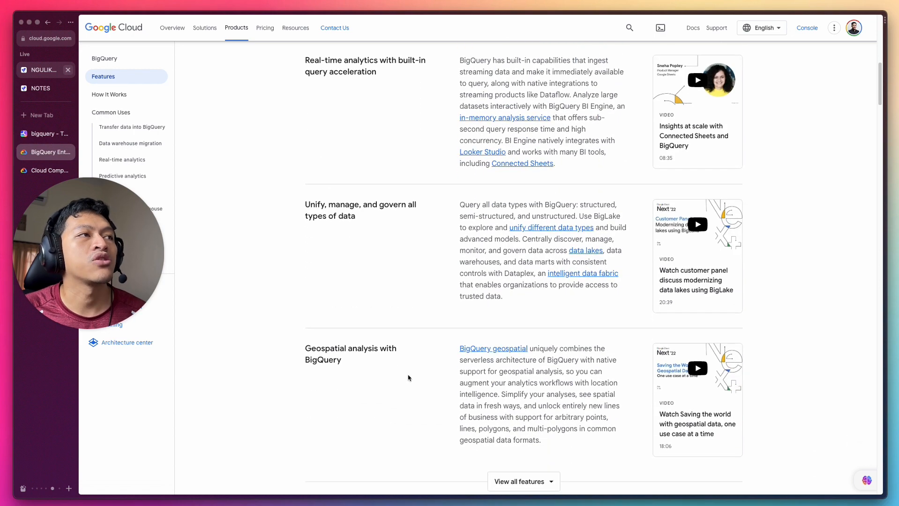
pyautogui.scroll(-5, 433, 377)
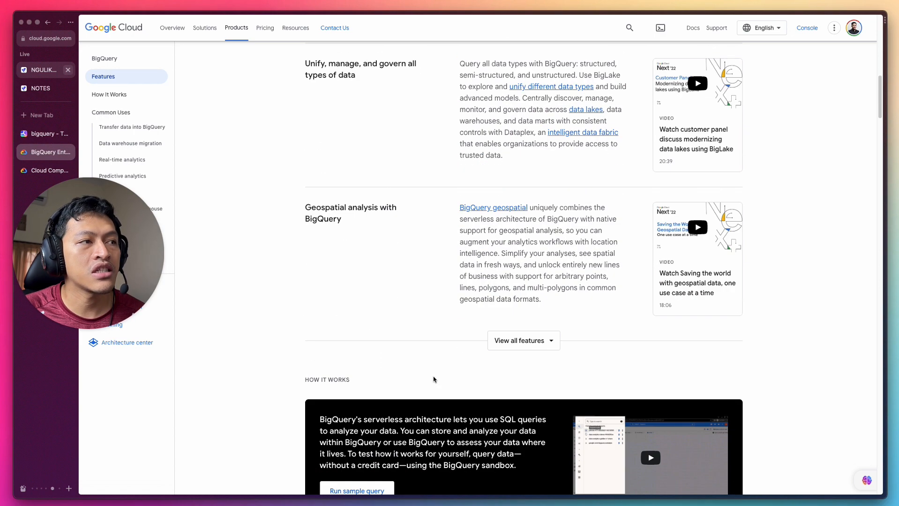
pyautogui.scroll(-6, 432, 376)
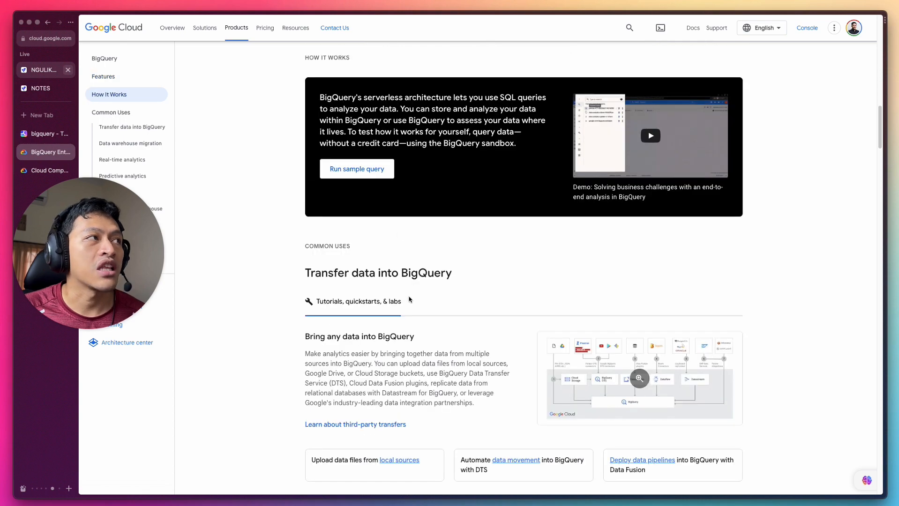
pyautogui.scroll(-3, 423, 297)
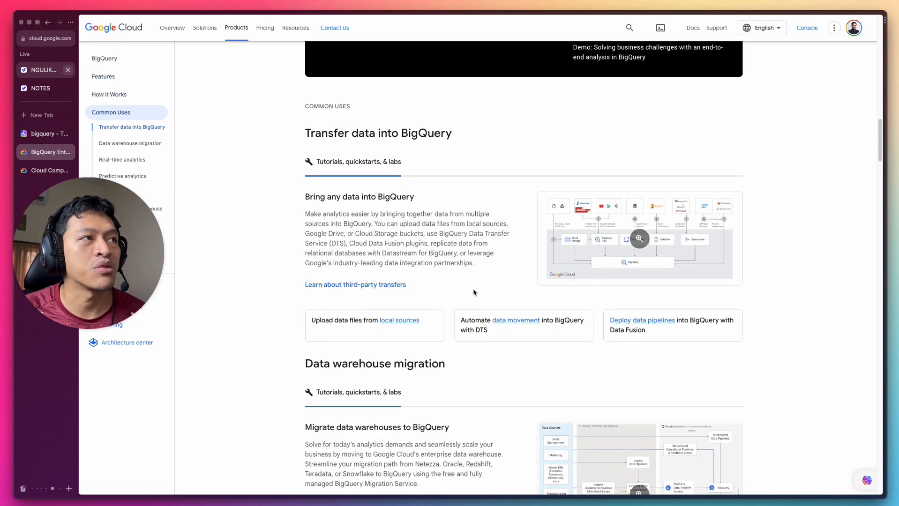
pyautogui.scroll(15, 509, 236)
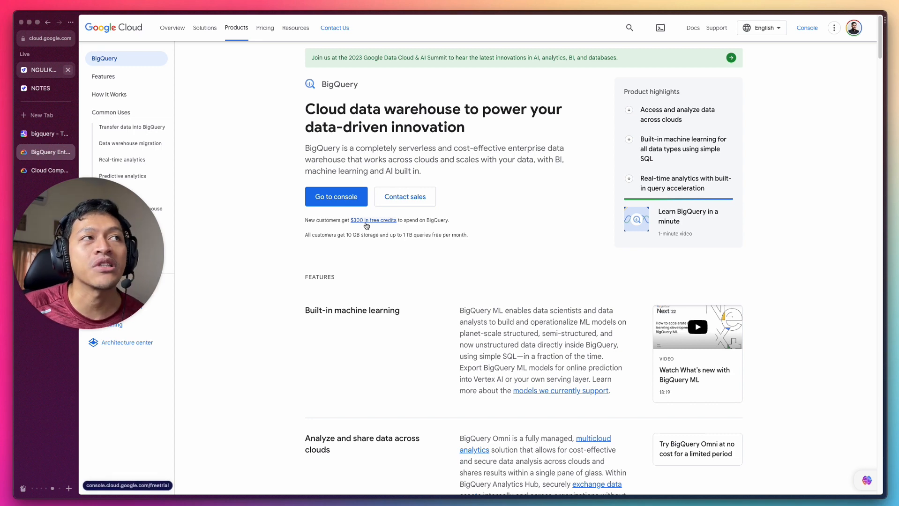
# - Begin the Google Cloud free sign-up and submit the account information with Business idea / startup idea selected and the Terms of Service accepted
pyautogui.click(38, 172)
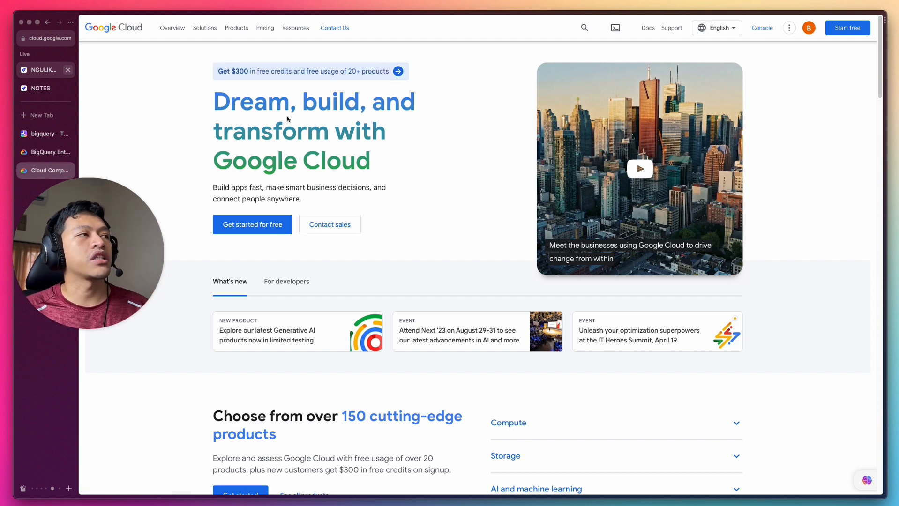
pyautogui.click(264, 233)
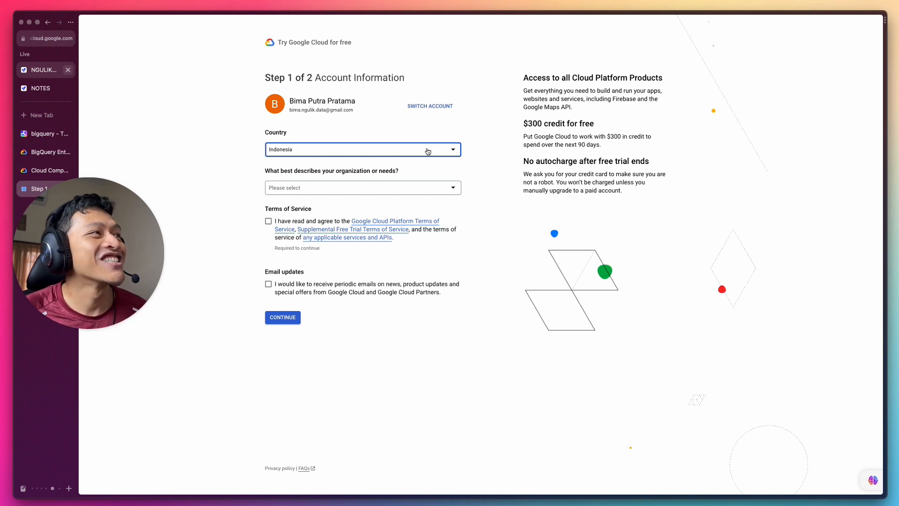
pyautogui.click(368, 187)
pyautogui.click(336, 229)
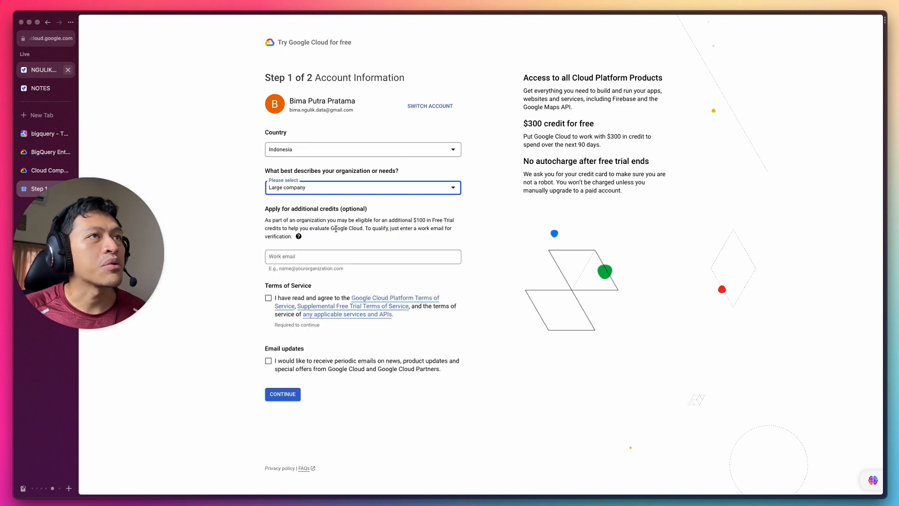
pyautogui.click(339, 189)
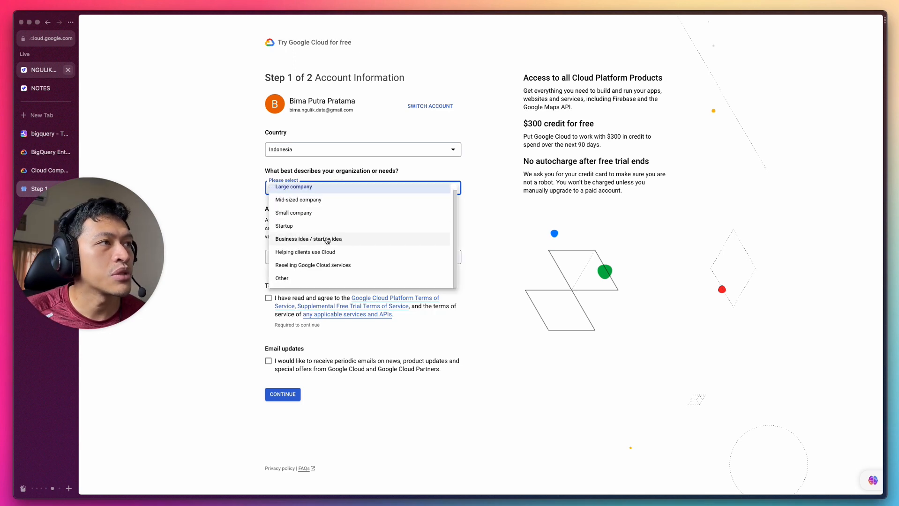
pyautogui.click(327, 240)
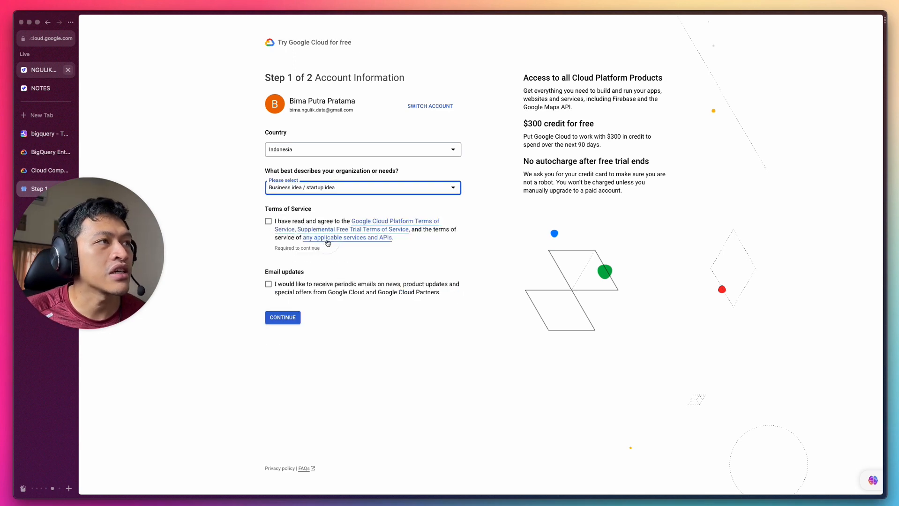
pyautogui.click(269, 222)
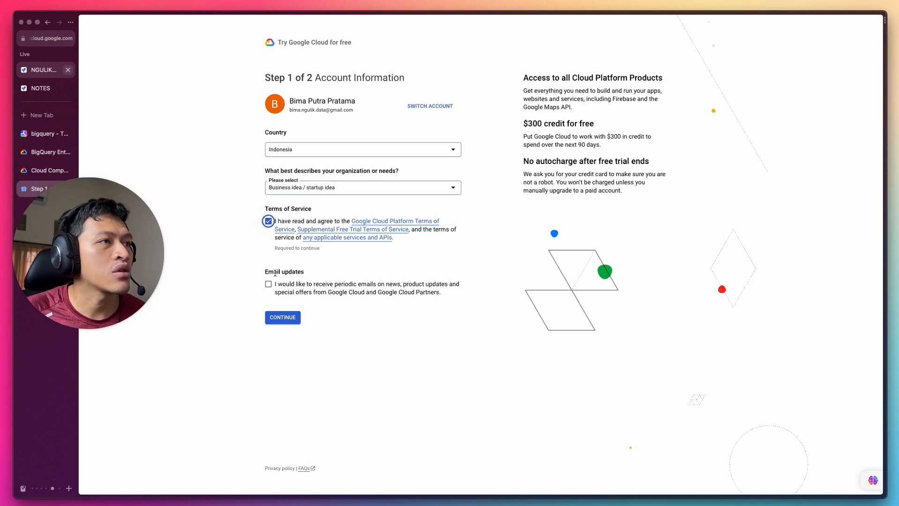
pyautogui.click(290, 323)
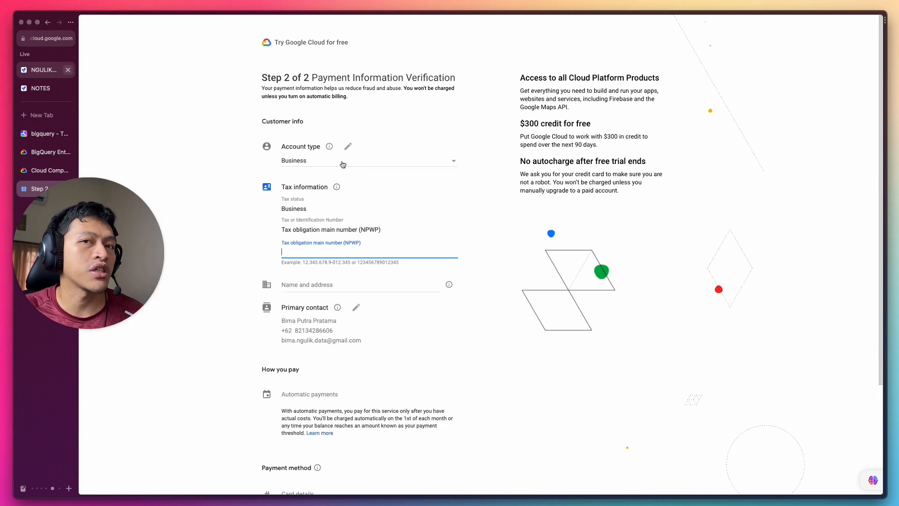
# - Set the account type to Individual and fill in the customer's address using the saved address suggestion
pyautogui.click(391, 160)
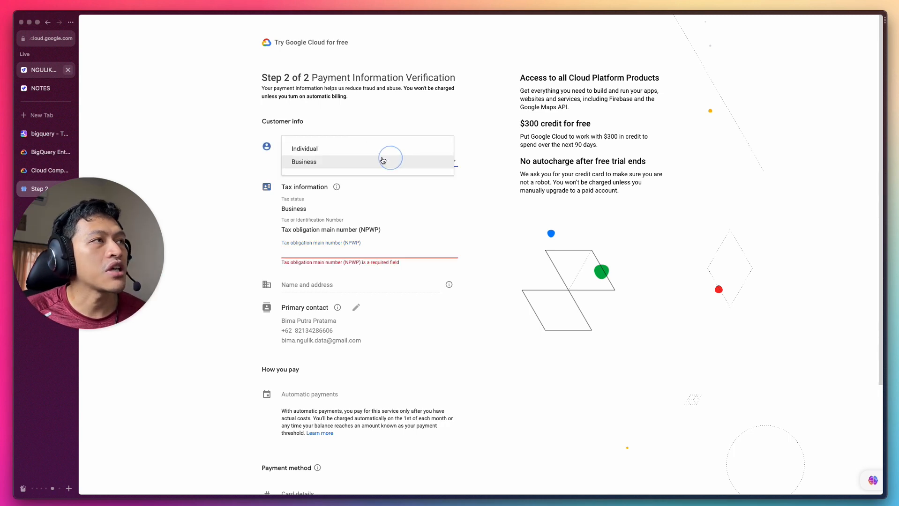
pyautogui.click(351, 147)
pyautogui.scroll(-2, 302, 210)
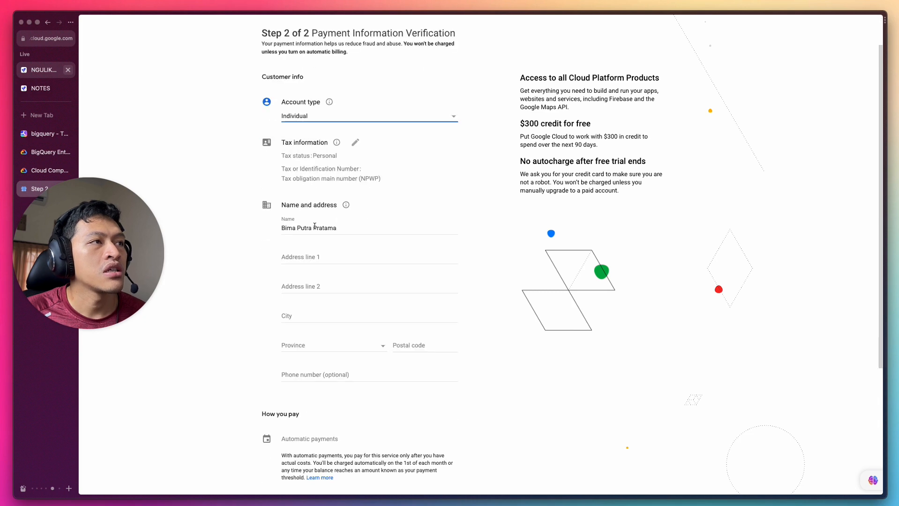
pyautogui.click(361, 251)
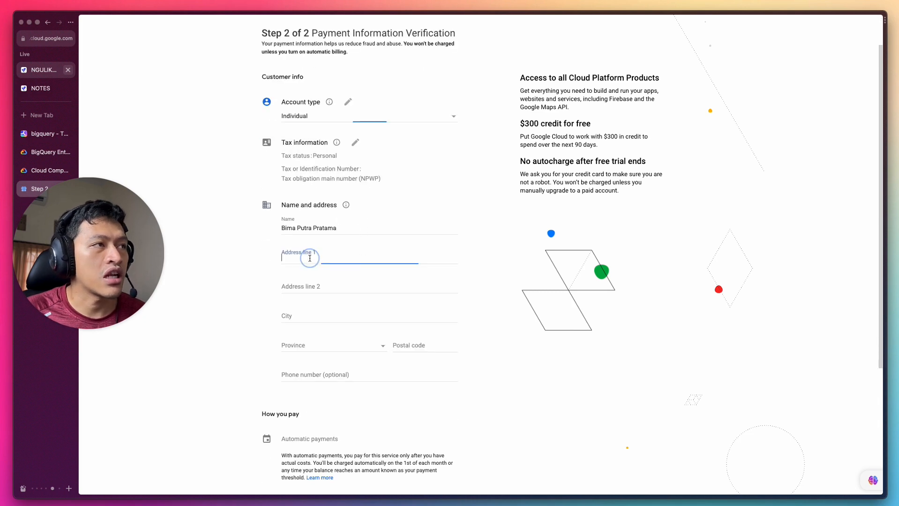
pyautogui.write('Peru')
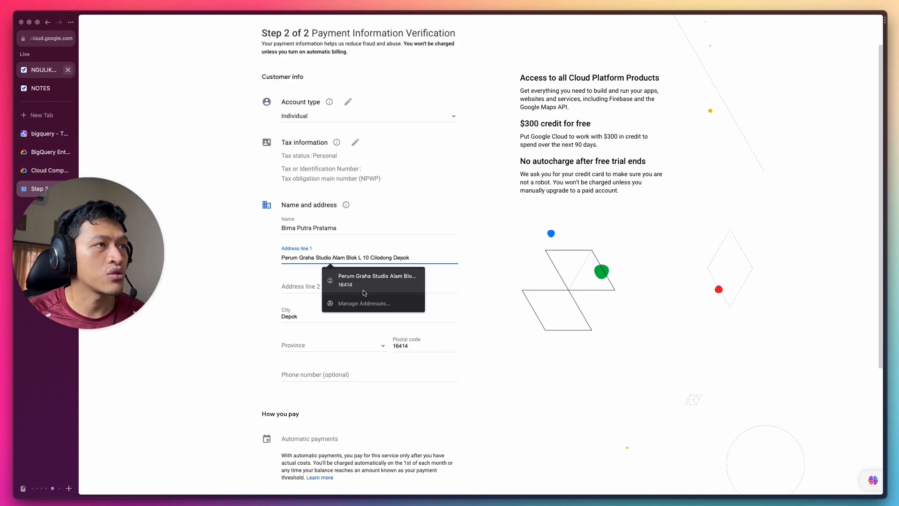
pyautogui.click(370, 279)
pyautogui.scroll(-2, 363, 304)
pyautogui.scroll(-4, 358, 317)
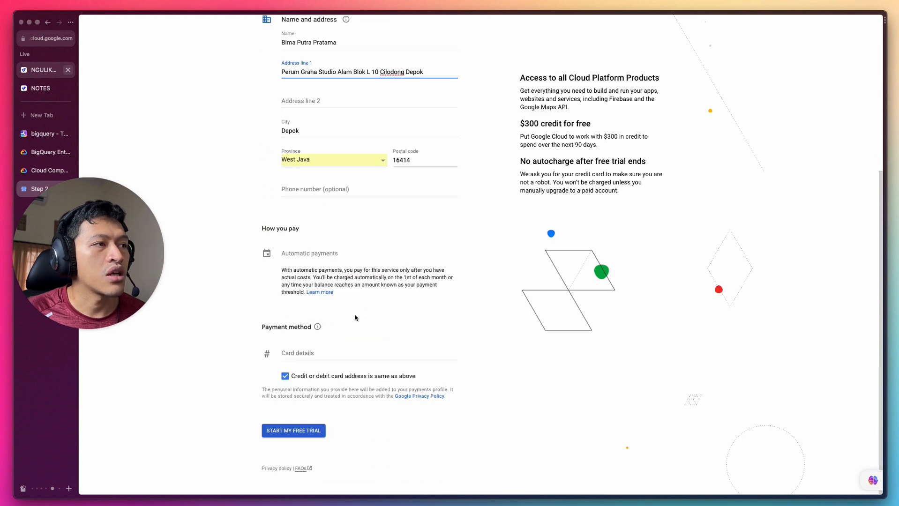
# - Enter the card number and remaining card details as the payment method and start the free trial
pyautogui.click(321, 357)
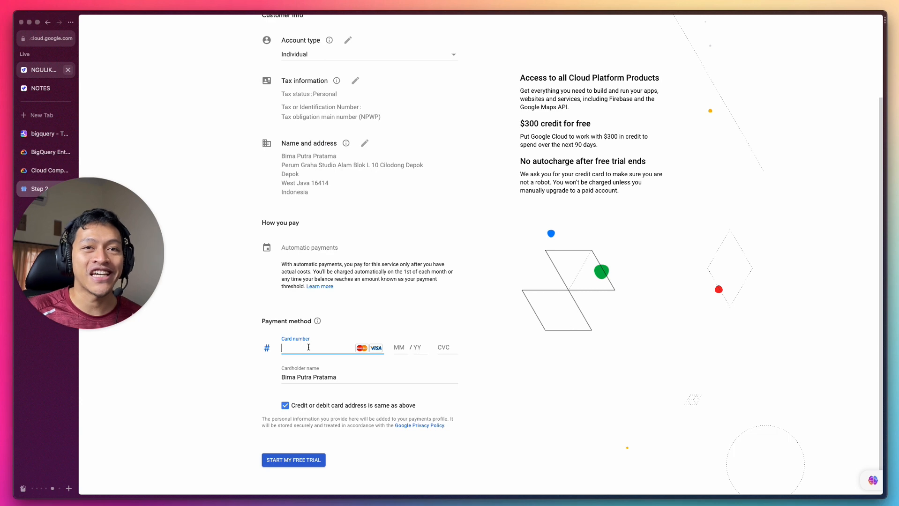
pyautogui.click(303, 463)
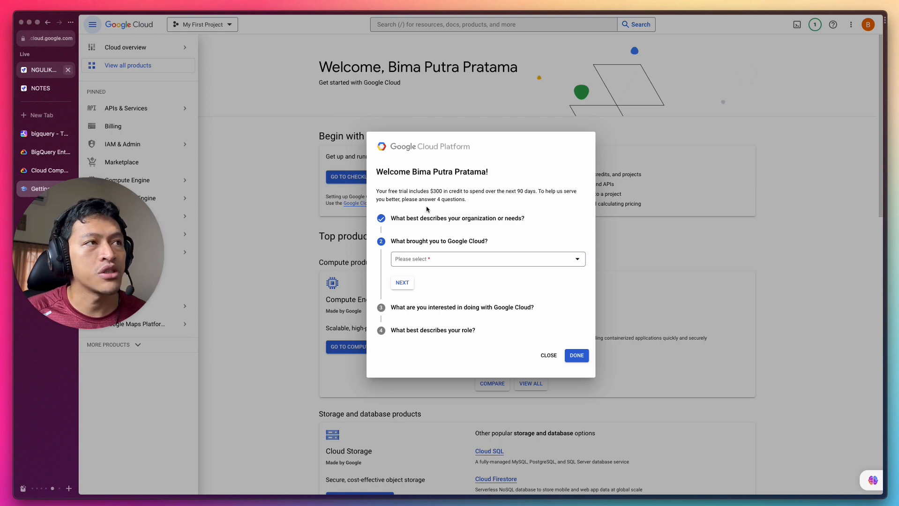
# - Answer the welcome survey with Learn more / explore as the reason, and Data analytics and Artificial intelligence / machine learning as the interests
pyautogui.click(475, 261)
pyautogui.click(451, 270)
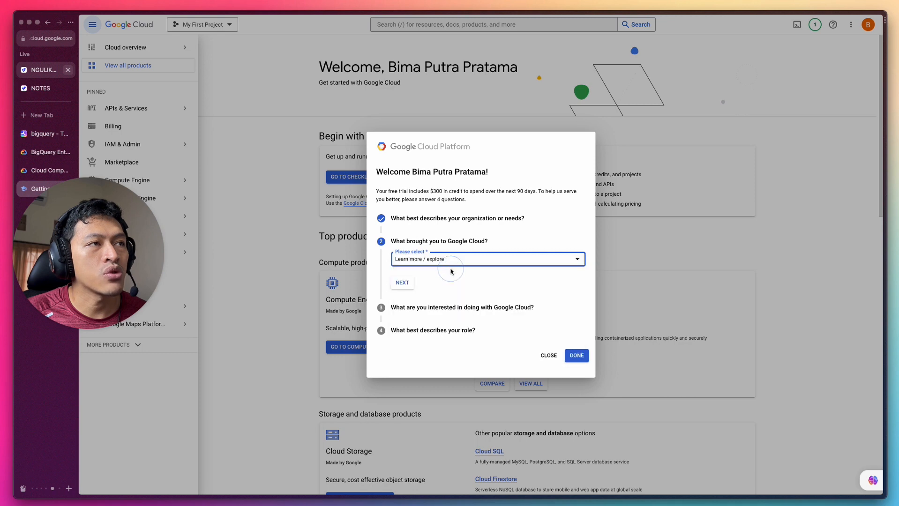
pyautogui.click(403, 282)
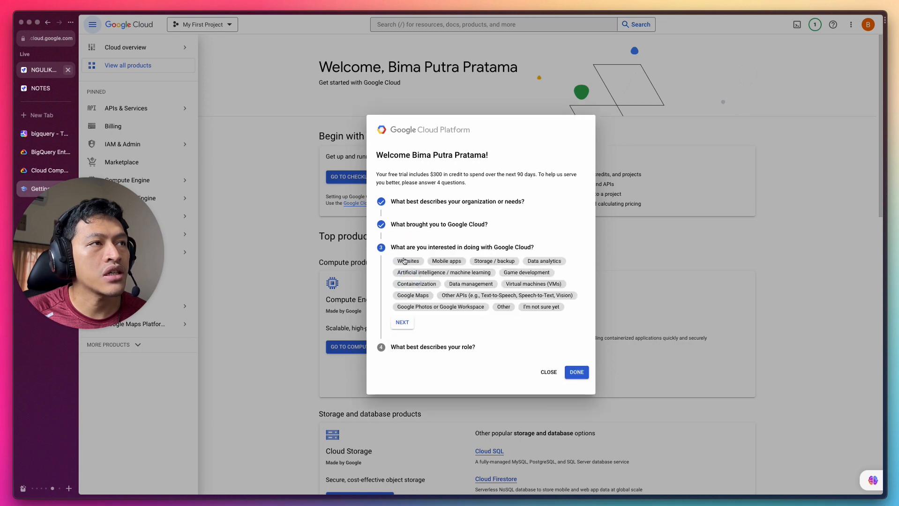
pyautogui.click(532, 264)
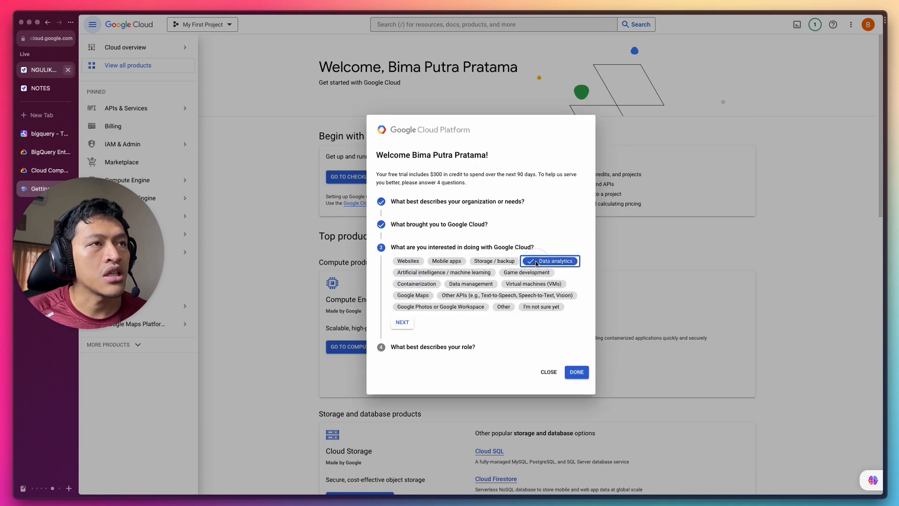
pyautogui.click(421, 273)
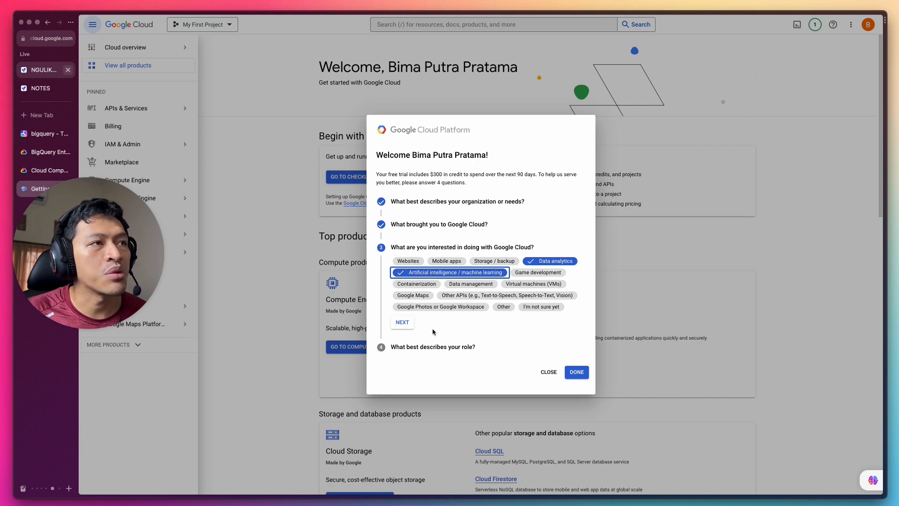
pyautogui.click(403, 323)
# - Finish the welcome survey with the role Data Scientist / Data Engineer and skip the interactive tutorials
pyautogui.click(414, 313)
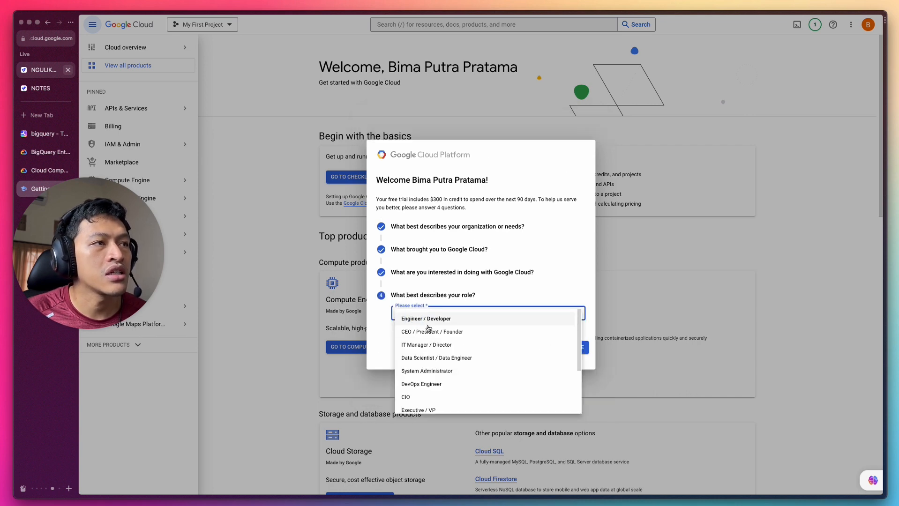
pyautogui.scroll(-1, 458, 349)
pyautogui.click(458, 349)
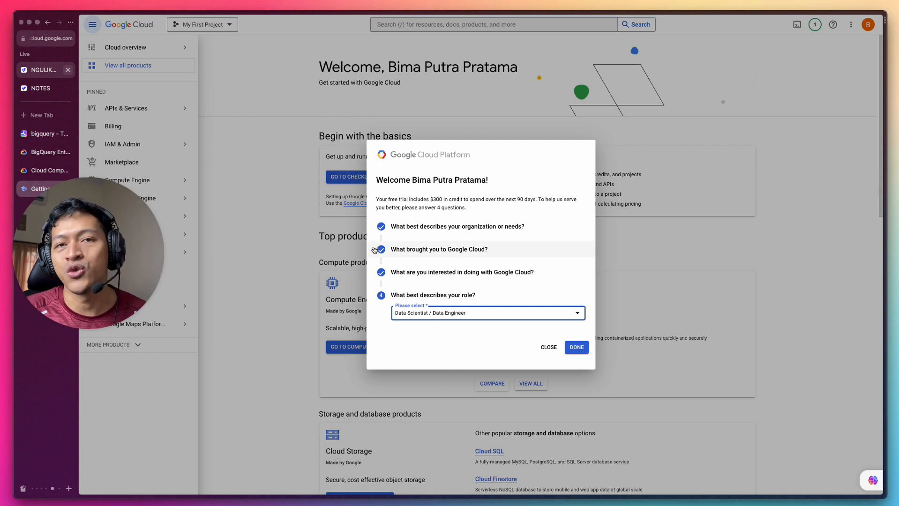
pyautogui.click(577, 351)
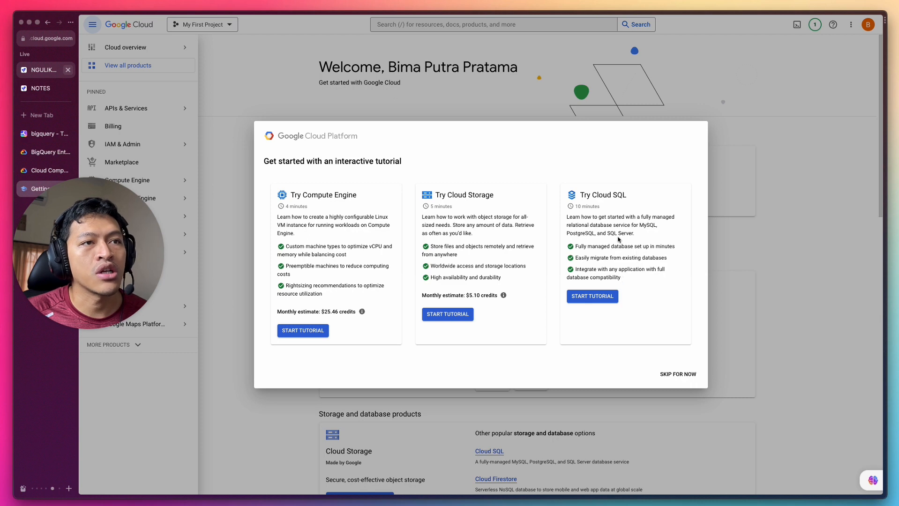
pyautogui.click(687, 380)
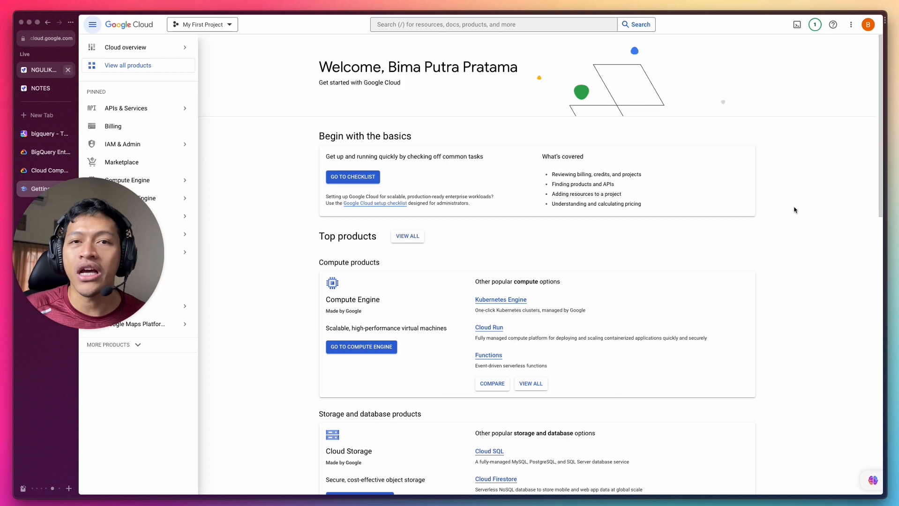
# - Check the console notifications and the options offered under the BigQuery product
pyautogui.click(814, 25)
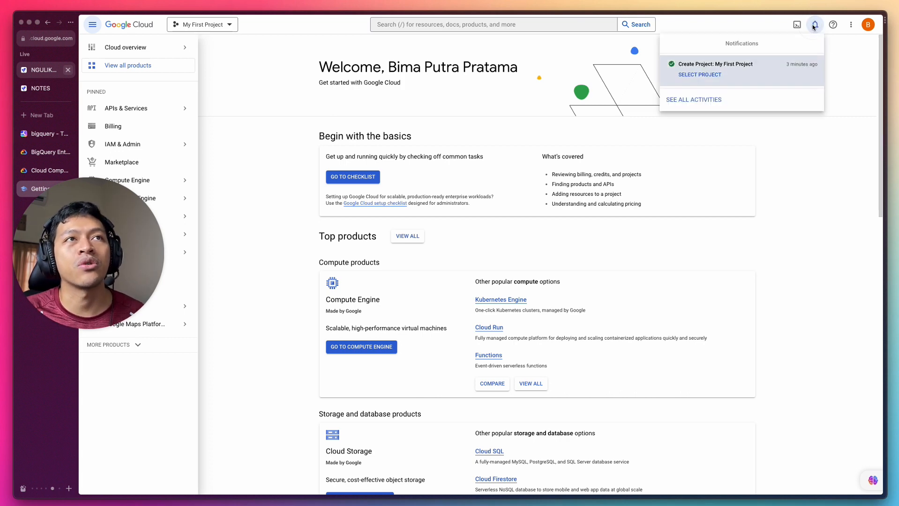
pyautogui.click(820, 165)
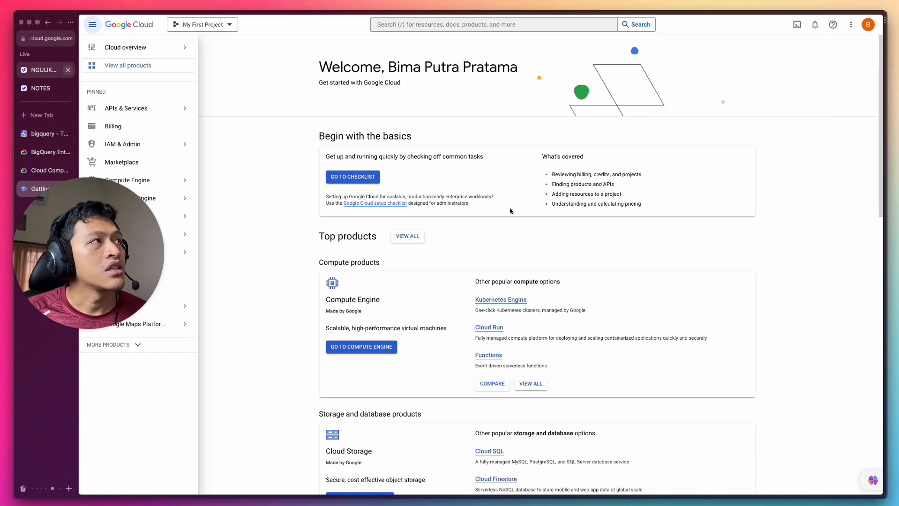
pyautogui.moveTo(180, 240)
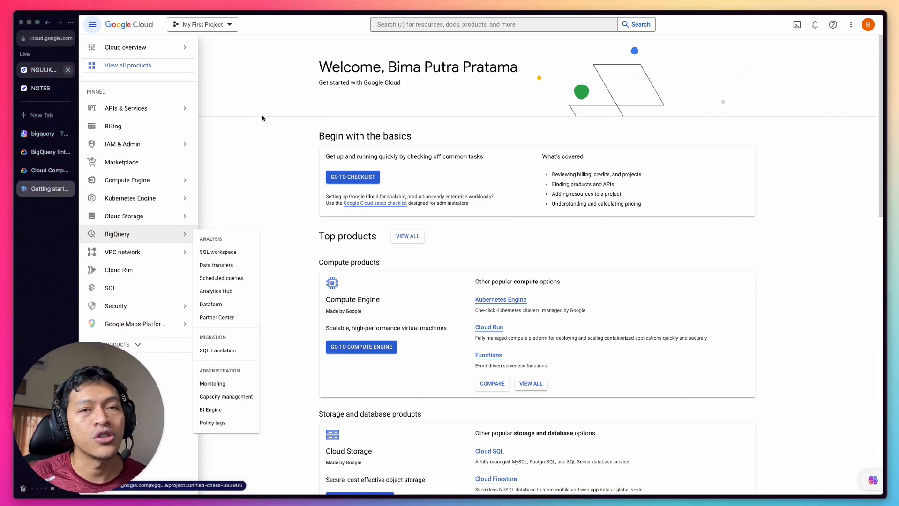
# - Create a new project named ngulik-data with no organization as its location
pyautogui.click(208, 27)
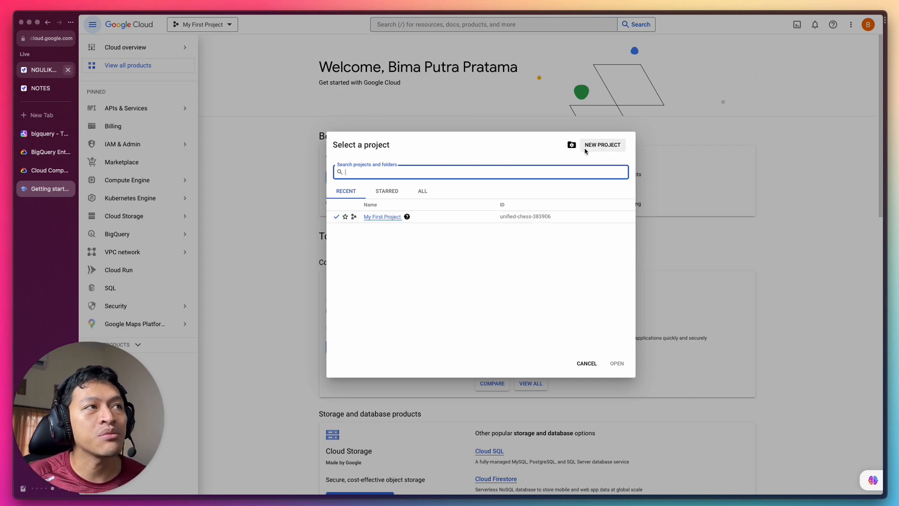
pyautogui.click(598, 146)
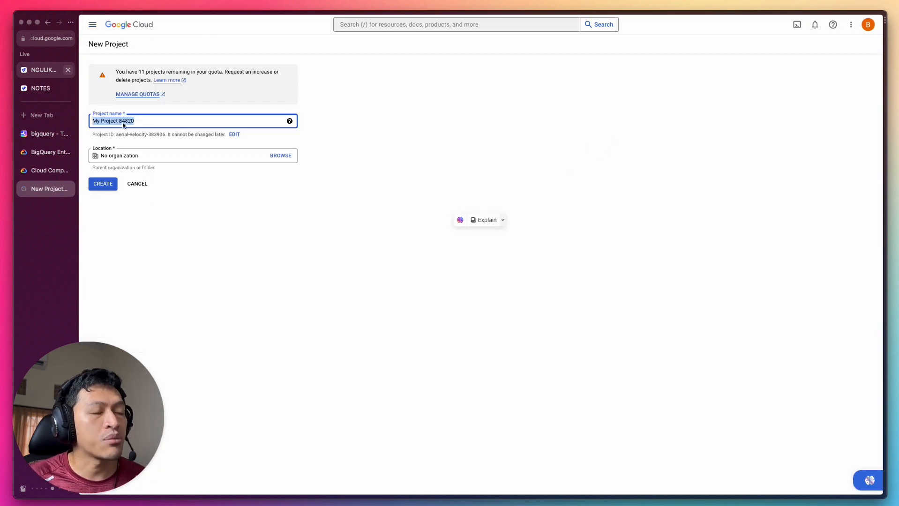
pyautogui.write('ngulik-d')
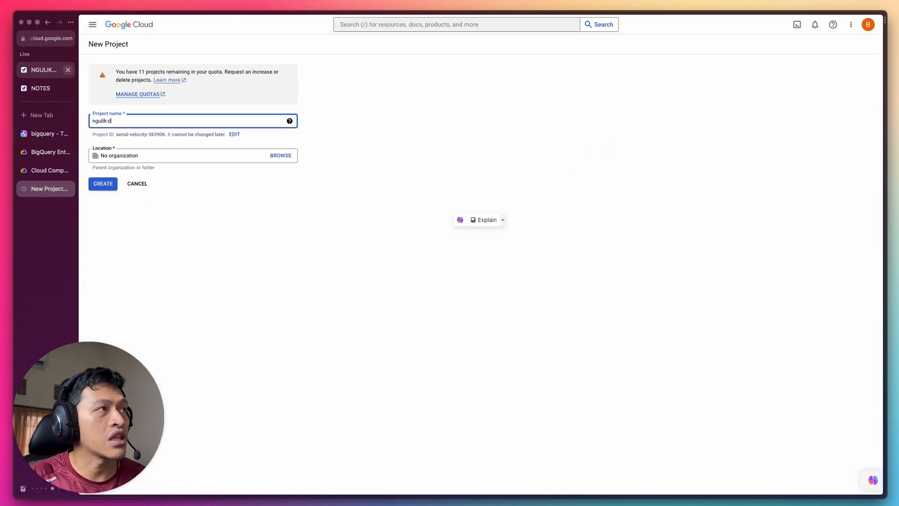
pyautogui.write('ata')
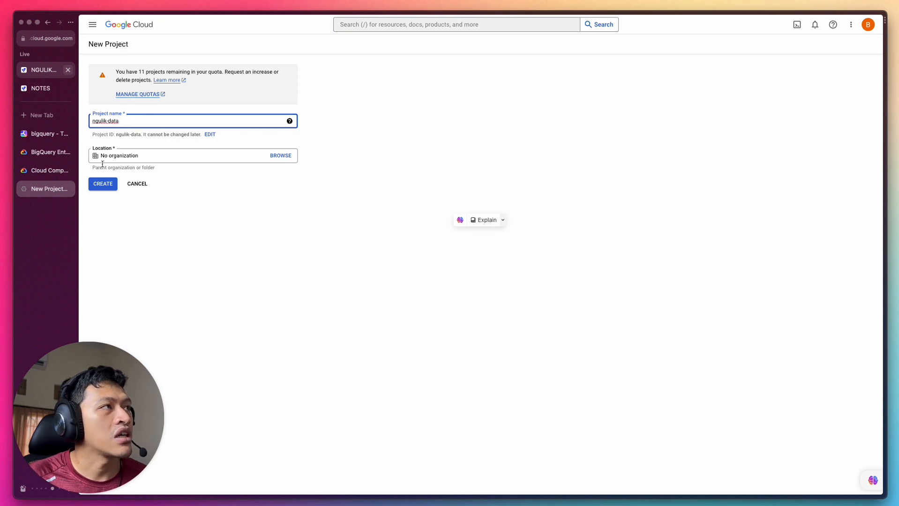
pyautogui.click(103, 184)
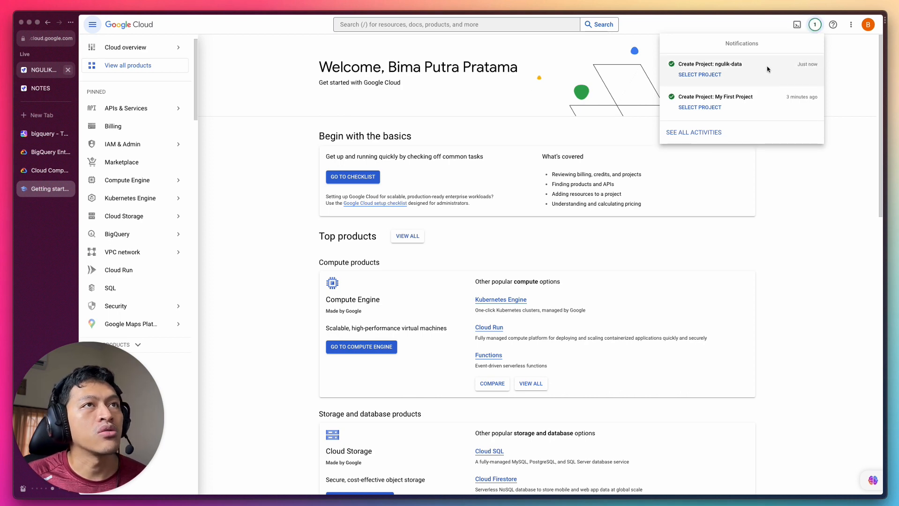
# - Select the ngulik-data project from its project creation notification
pyautogui.click(704, 79)
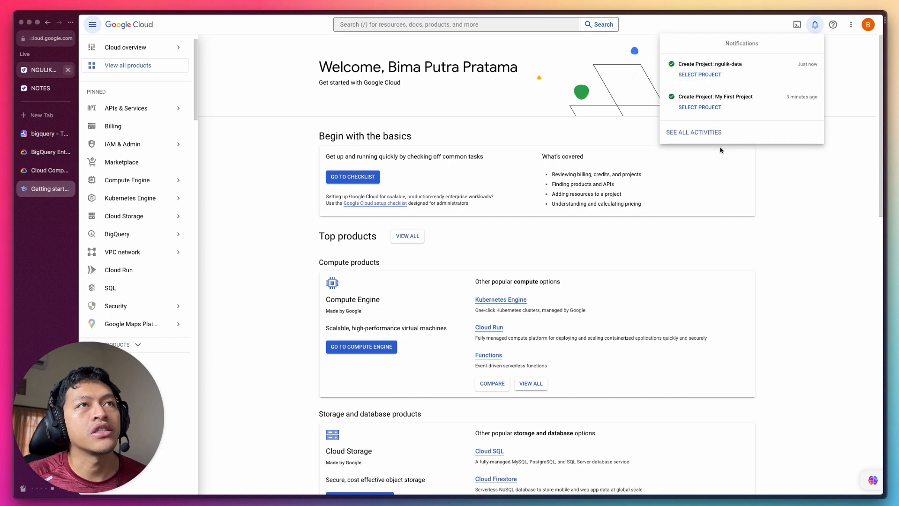
pyautogui.click(707, 75)
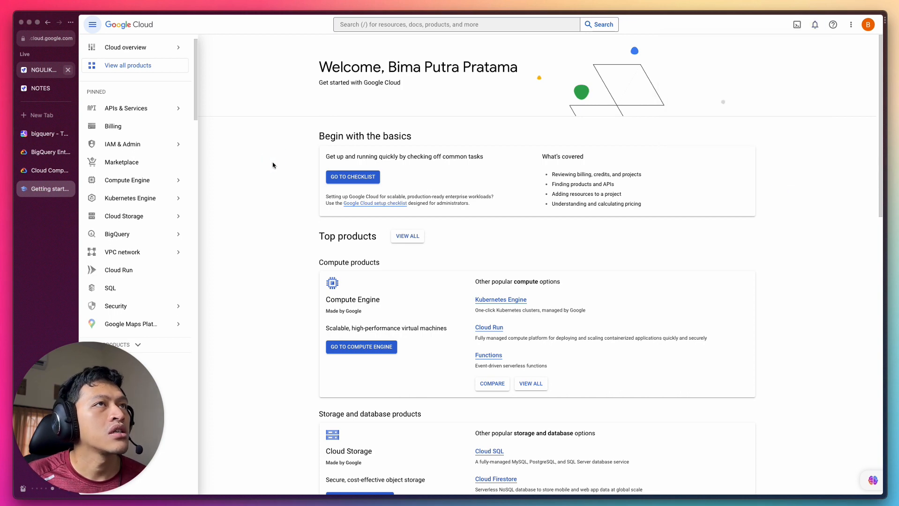
pyautogui.moveTo(153, 56)
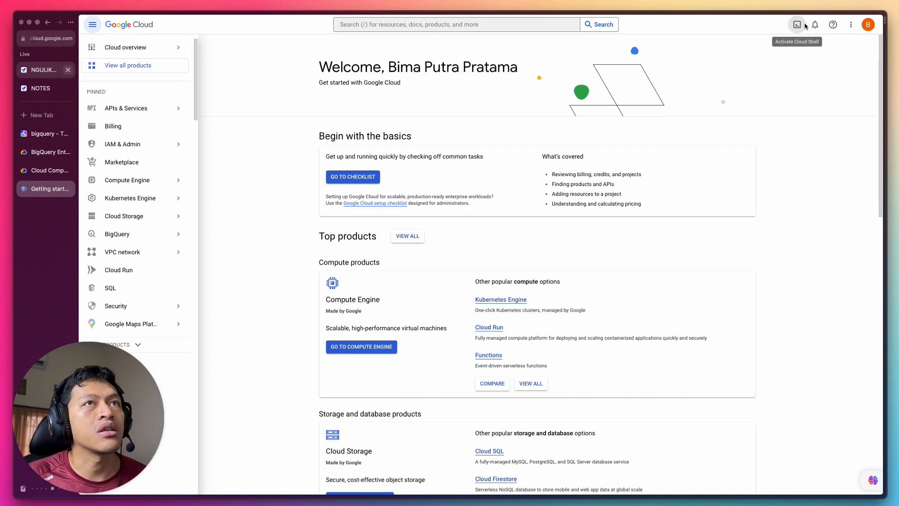
pyautogui.click(850, 25)
pyautogui.click(850, 26)
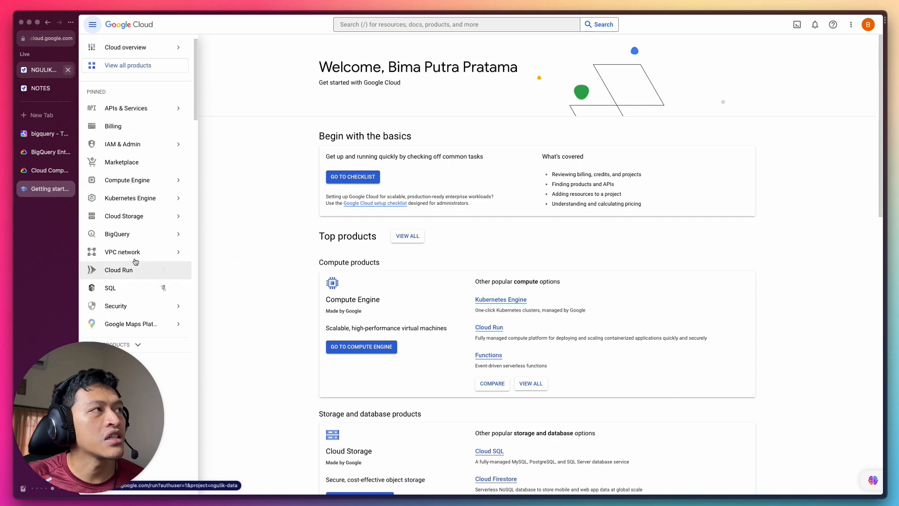
# - Open the BigQuery SQL workspace and dismiss its welcome message
pyautogui.moveTo(125, 148)
pyautogui.moveTo(132, 234)
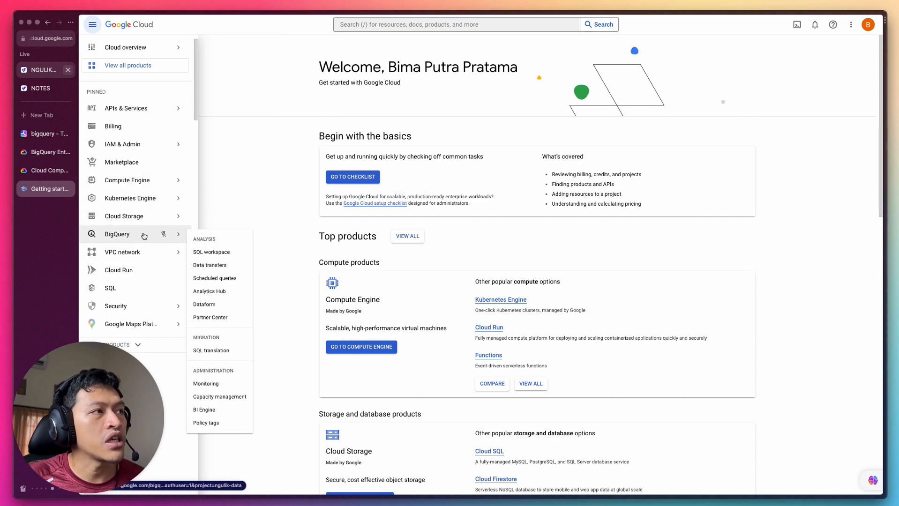
pyautogui.click(215, 253)
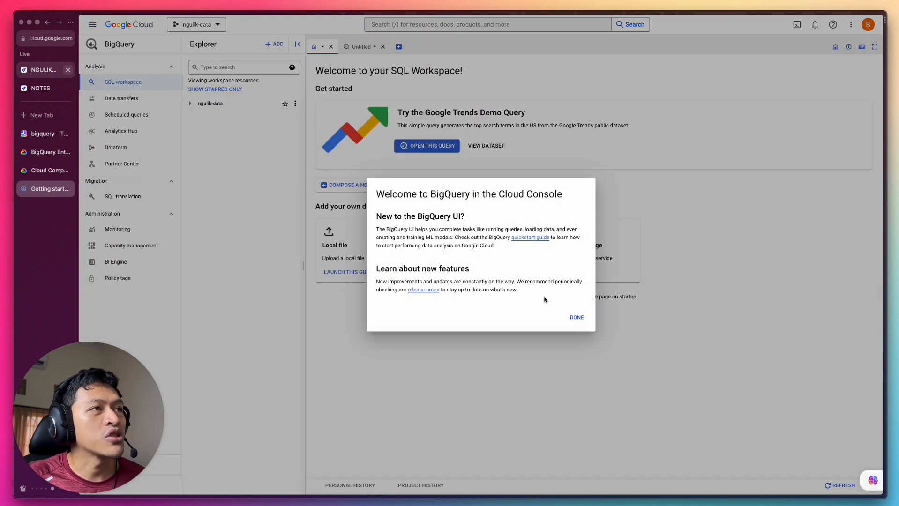
pyautogui.click(575, 317)
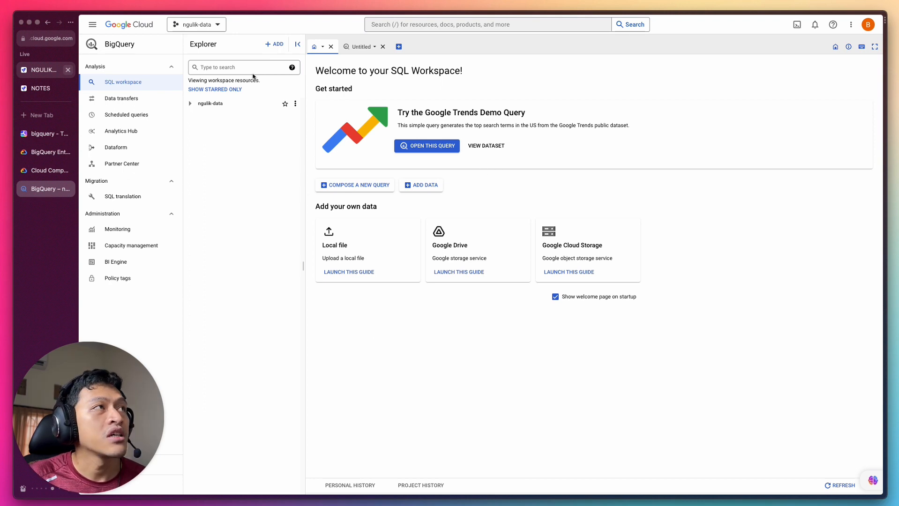
# - Check which projects can be selected, keep ngulik-data, and expand its resources in the explorer
pyautogui.click(210, 27)
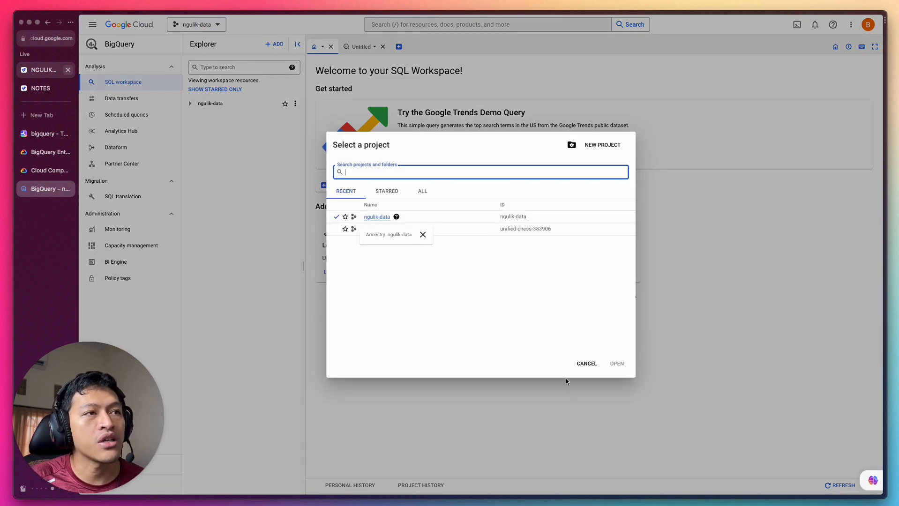
pyautogui.click(586, 364)
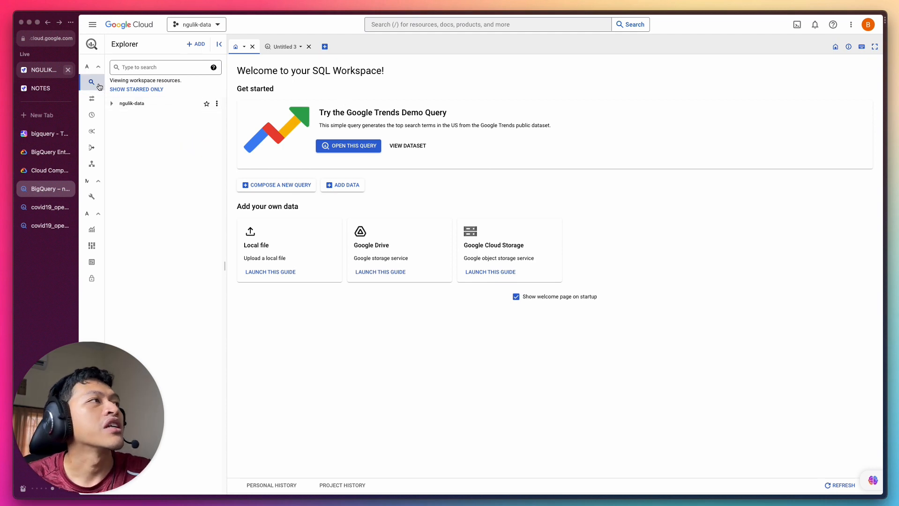
pyautogui.moveTo(98, 75)
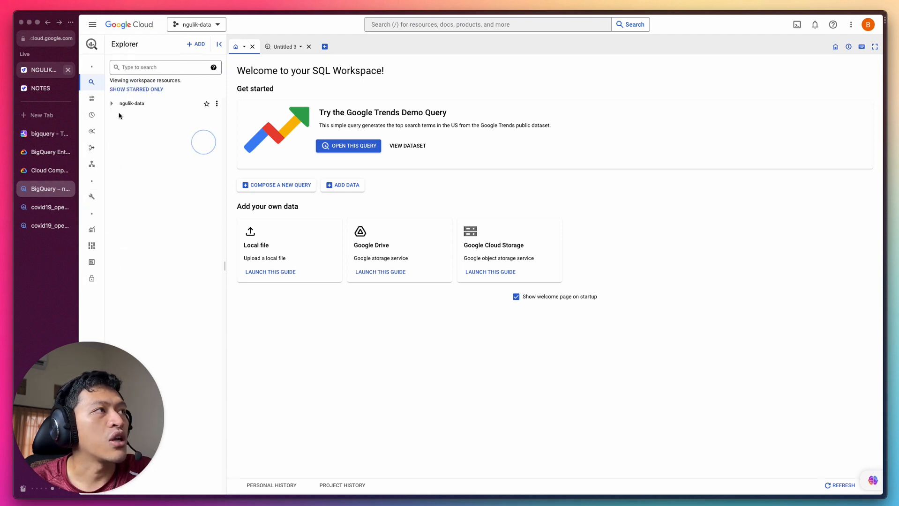
pyautogui.click(111, 104)
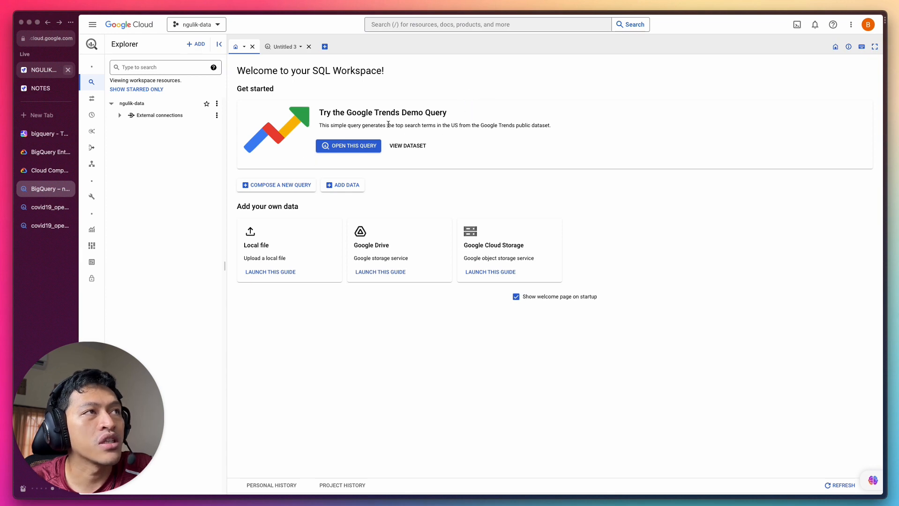
# - Open the Google Trends demo query and complete its guided tour, running the query along the way
pyautogui.click(365, 150)
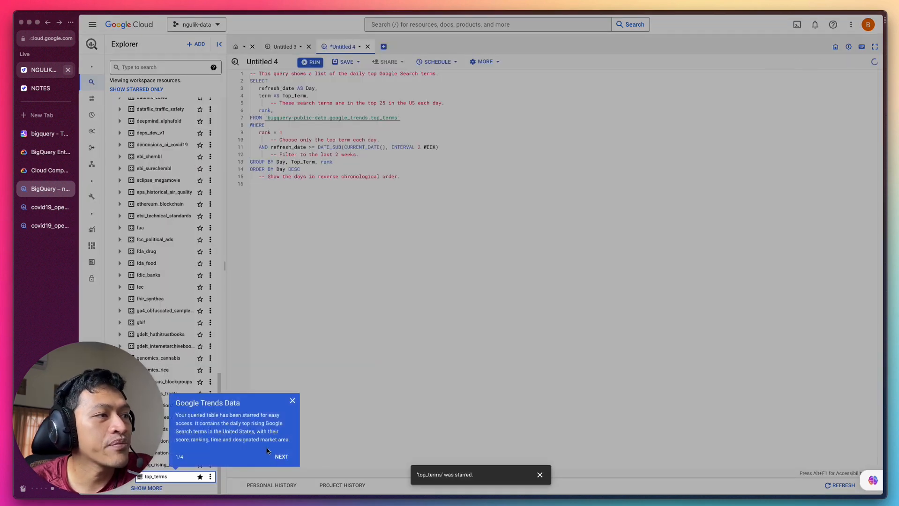
pyautogui.click(281, 457)
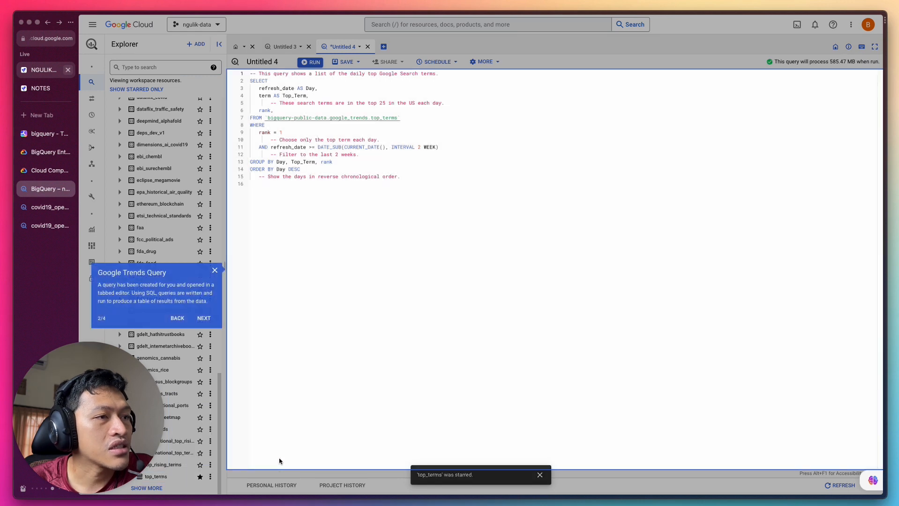
pyautogui.click(204, 319)
pyautogui.click(415, 113)
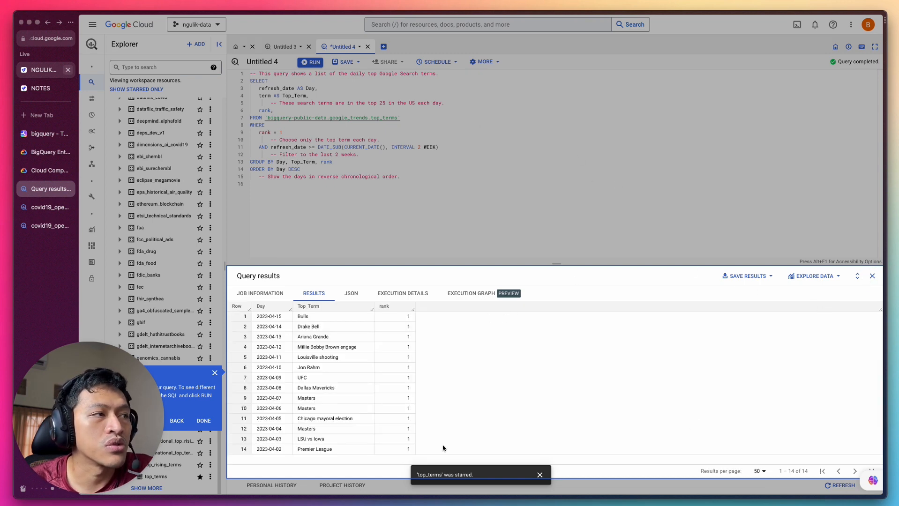
pyautogui.click(202, 422)
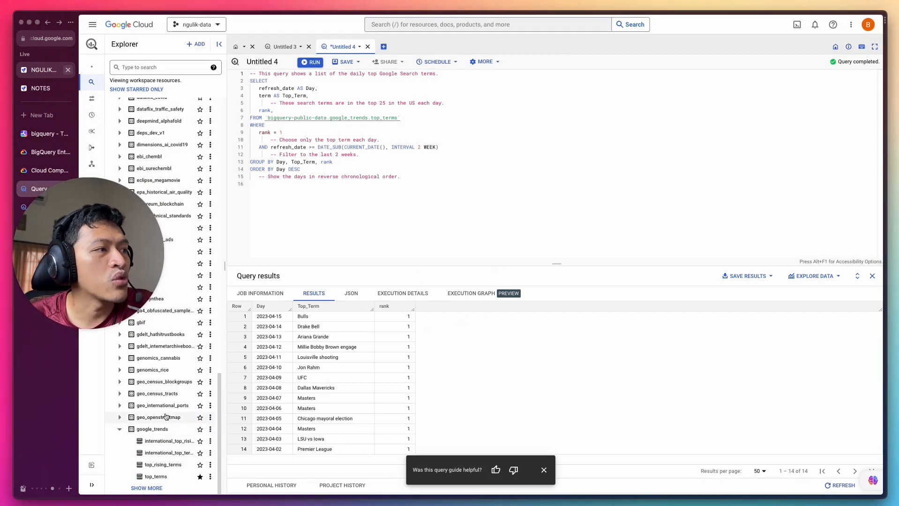
# - Examine the schema of the top_terms table in the google_trends dataset
pyautogui.click(161, 431)
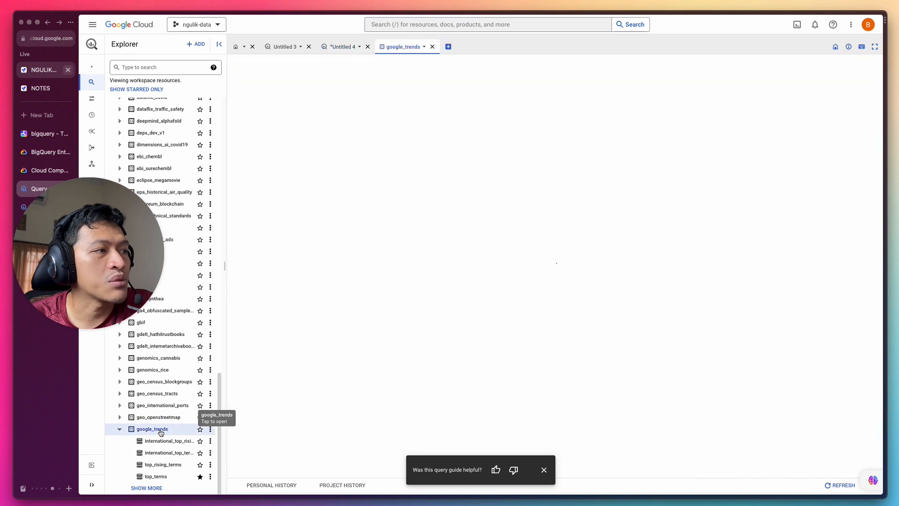
pyautogui.click(156, 477)
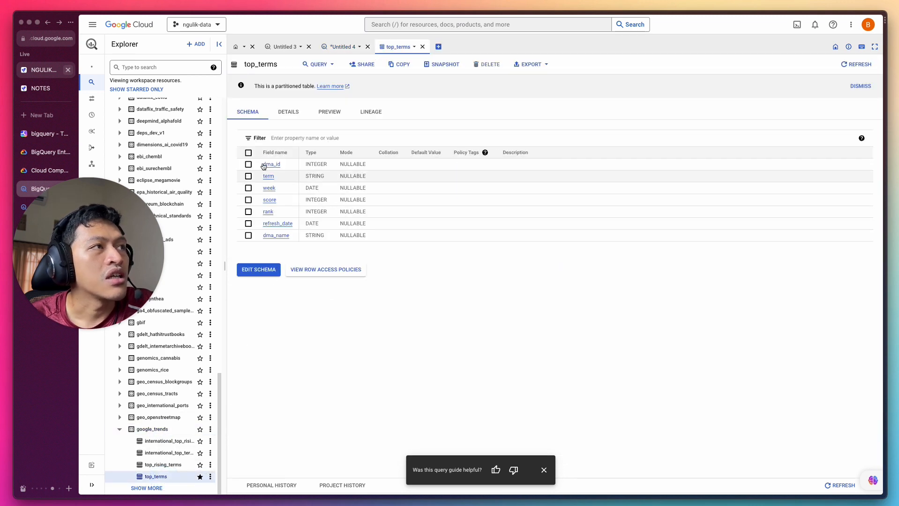
pyautogui.scroll(10, 176, 310)
pyautogui.scroll(-10, 176, 310)
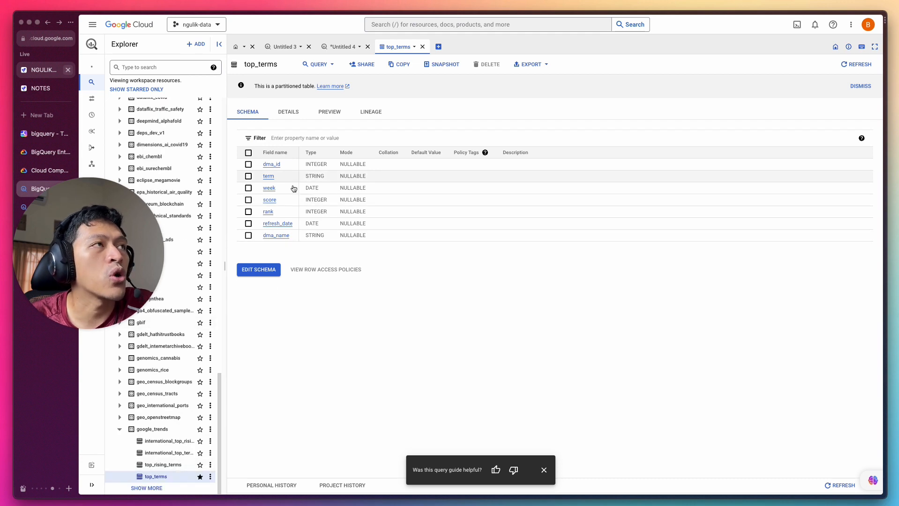
# - Return to the Google Trends demo query, review its SQL, and run it again
pyautogui.click(341, 46)
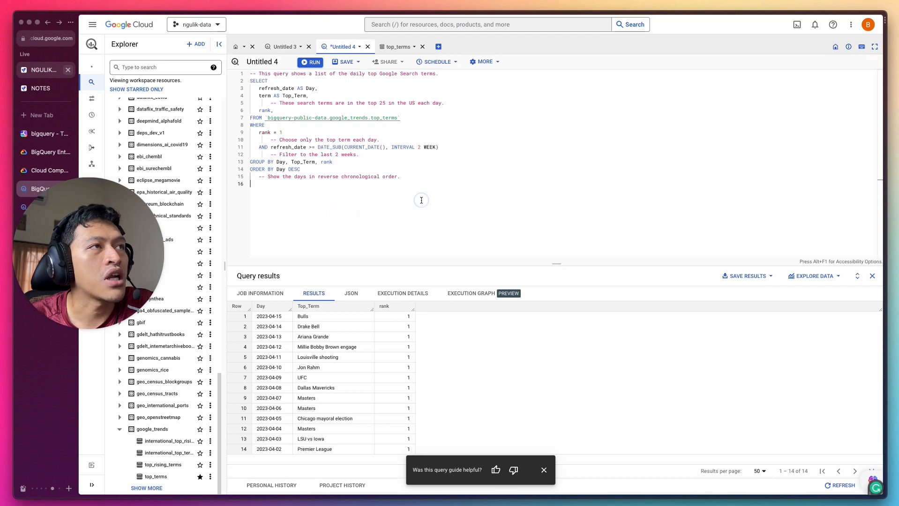
pyautogui.moveTo(421, 200); pyautogui.dragTo(235, 64)
pyautogui.click(445, 222)
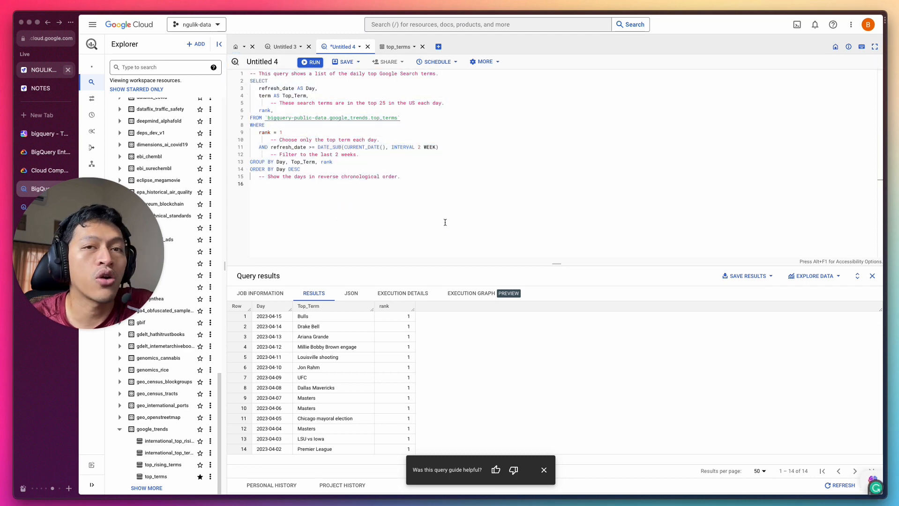
pyautogui.moveTo(445, 221); pyautogui.dragTo(239, 65)
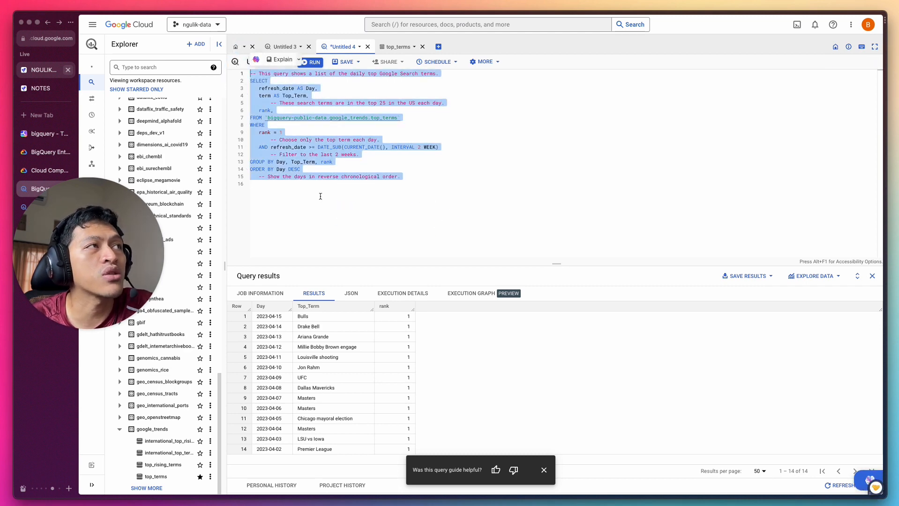
pyautogui.click(351, 233)
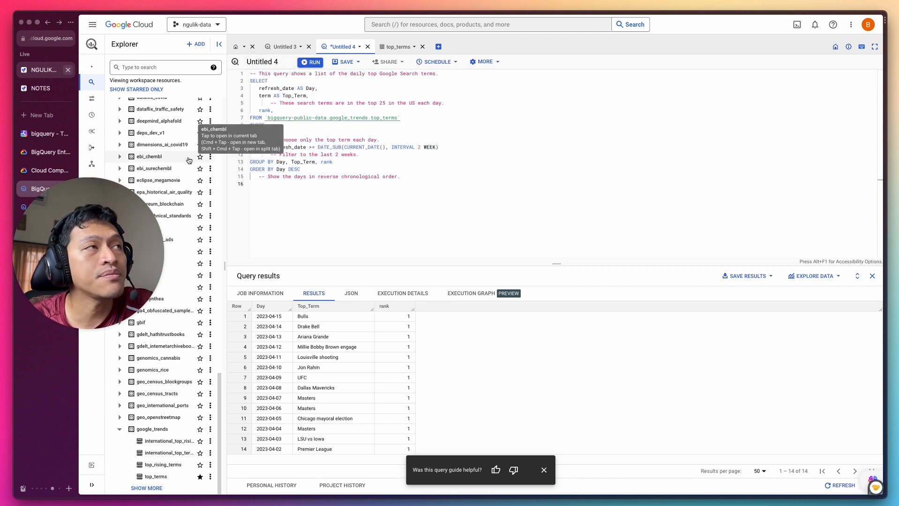
pyautogui.click(311, 61)
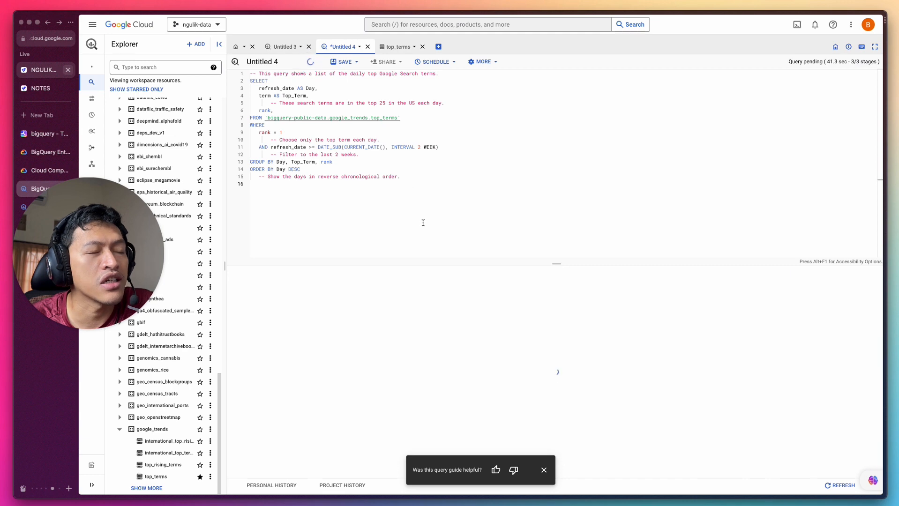